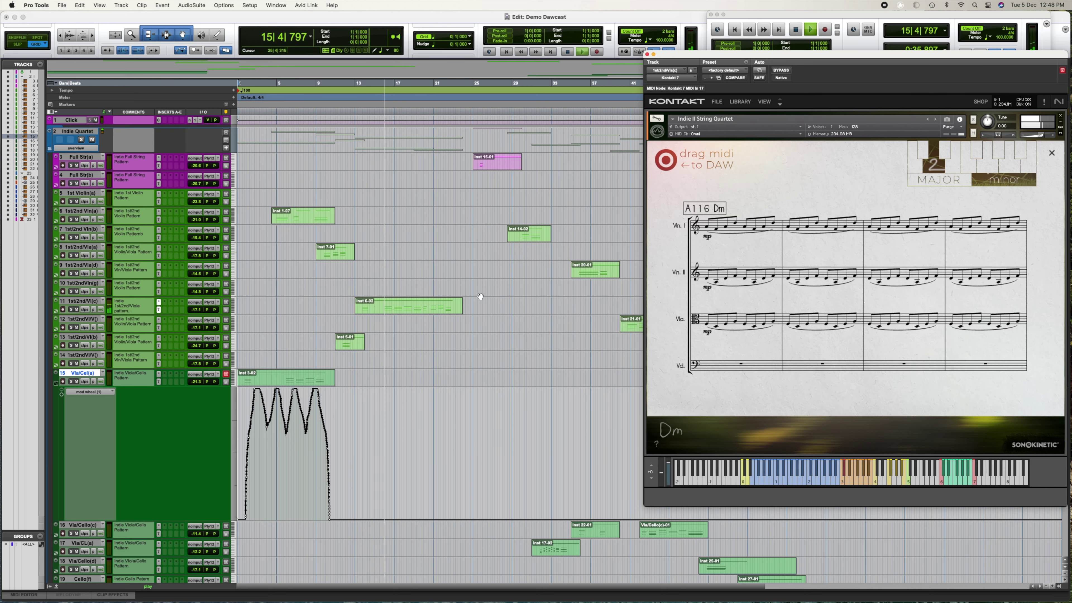
- Open the Kontakt instrument of the Cello(b) track to view its pattern's score, and close its window
scroll(380, 323, down, 3)
scroll(439, 468, down, 3)
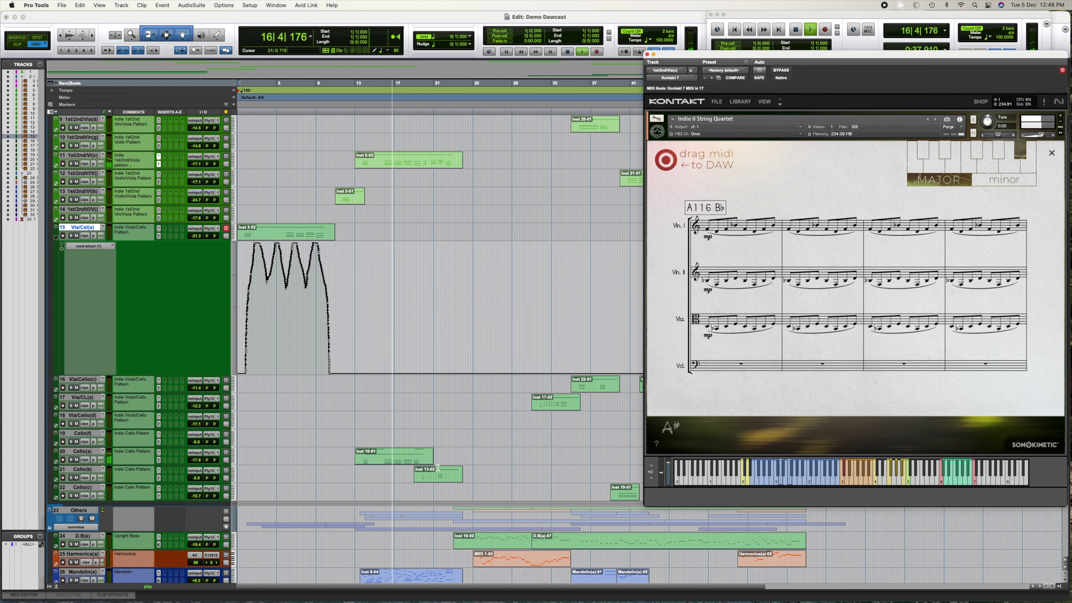
scroll(464, 467, up, 3)
scroll(469, 468, right, 5)
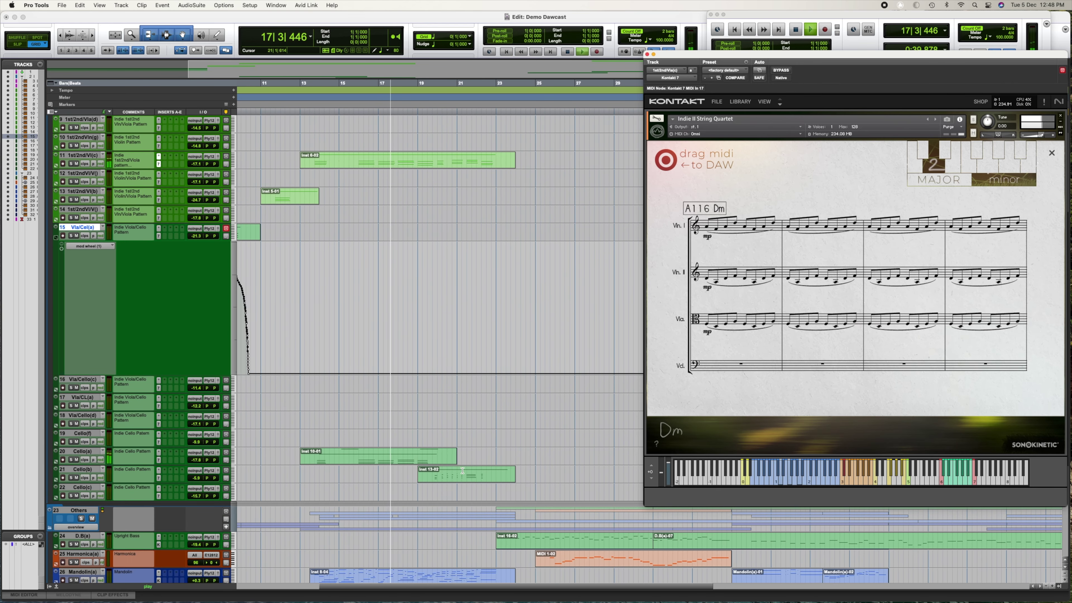
click(159, 479)
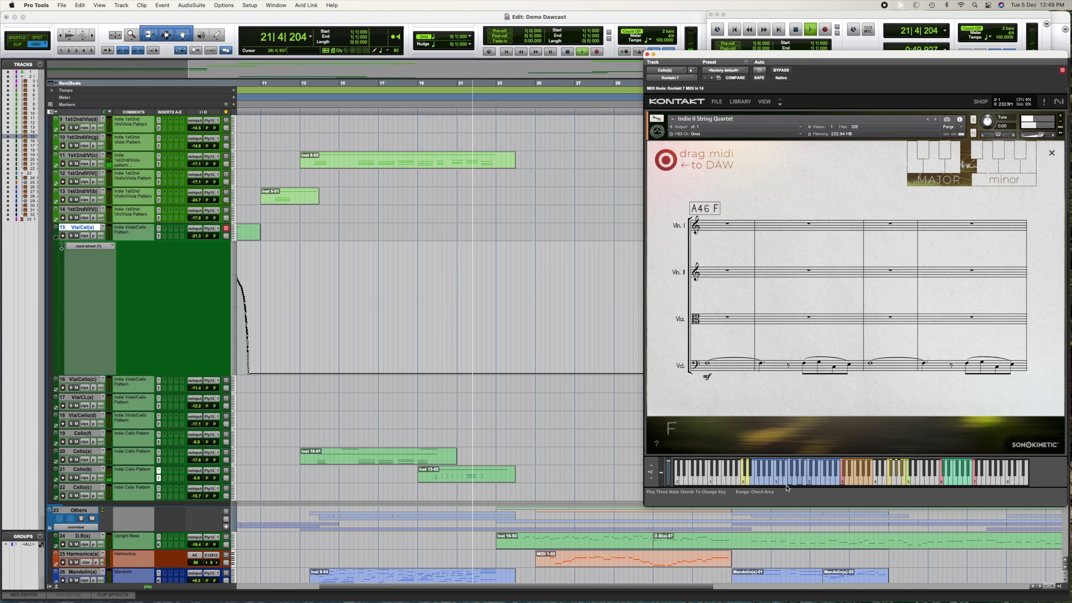
click(647, 55)
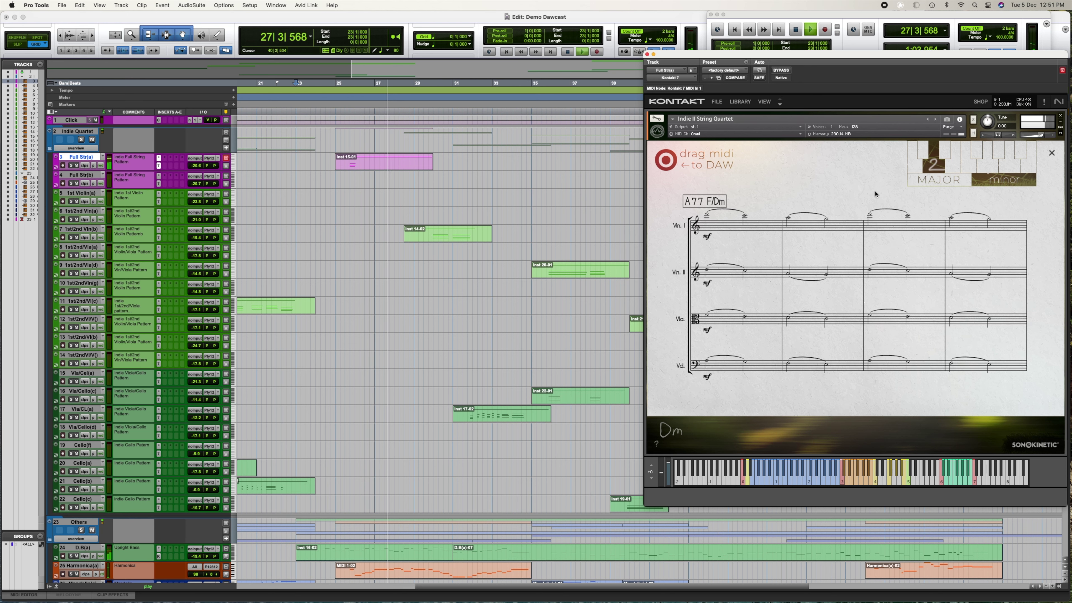
- Open the track 7 1st/2nd Vln(b) instrument, leave its score view for the phrase page, and show the track 17 instrument
click(159, 239)
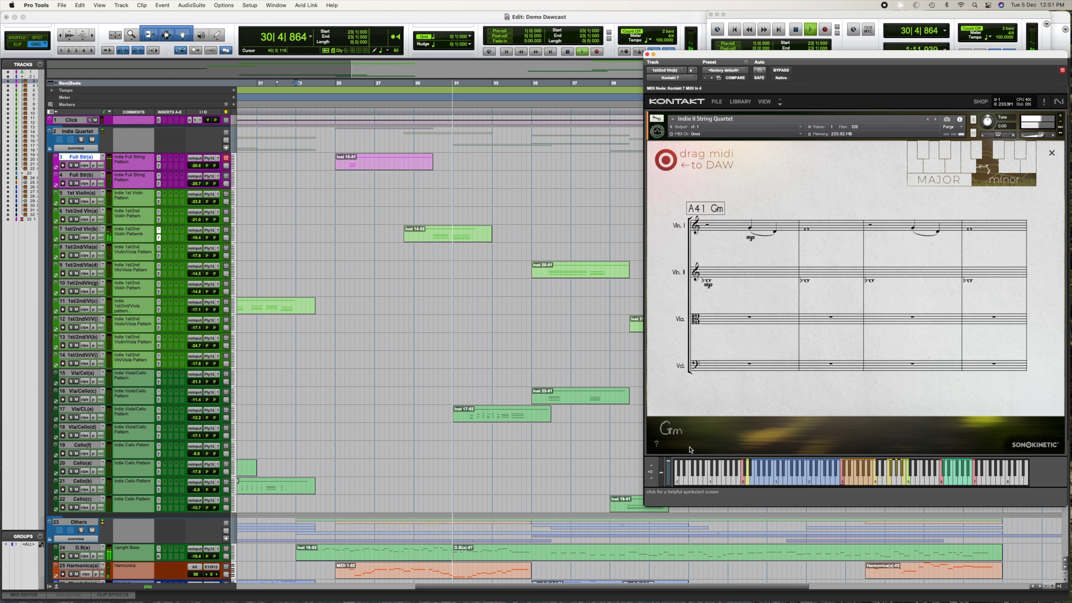
click(1051, 152)
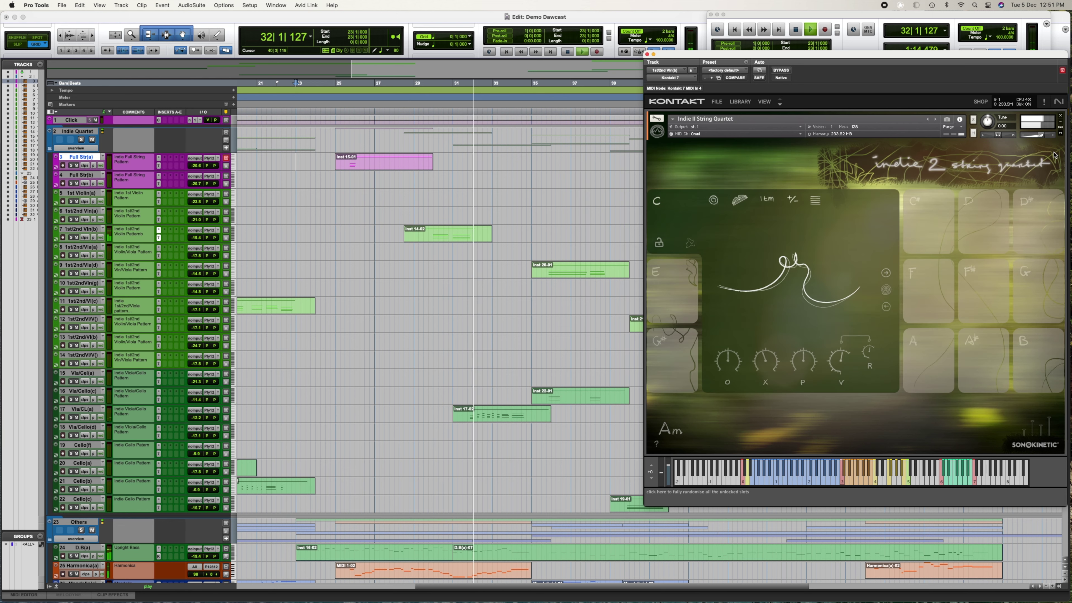
click(159, 418)
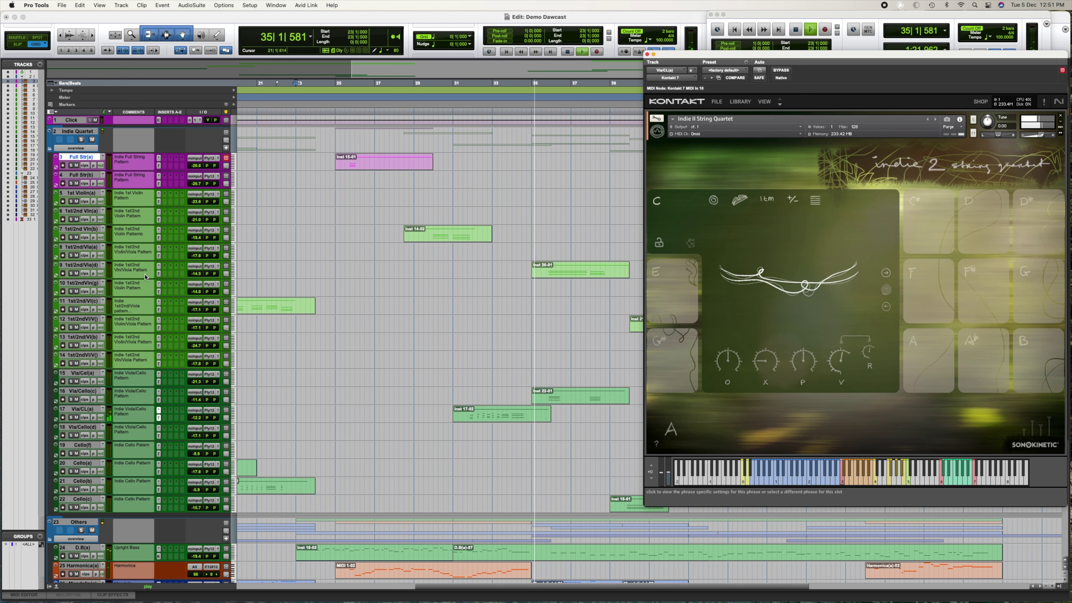
- Open the phrase picker in the track 9 instrument and examine the phrase categories from fluffy through acrylic
click(159, 273)
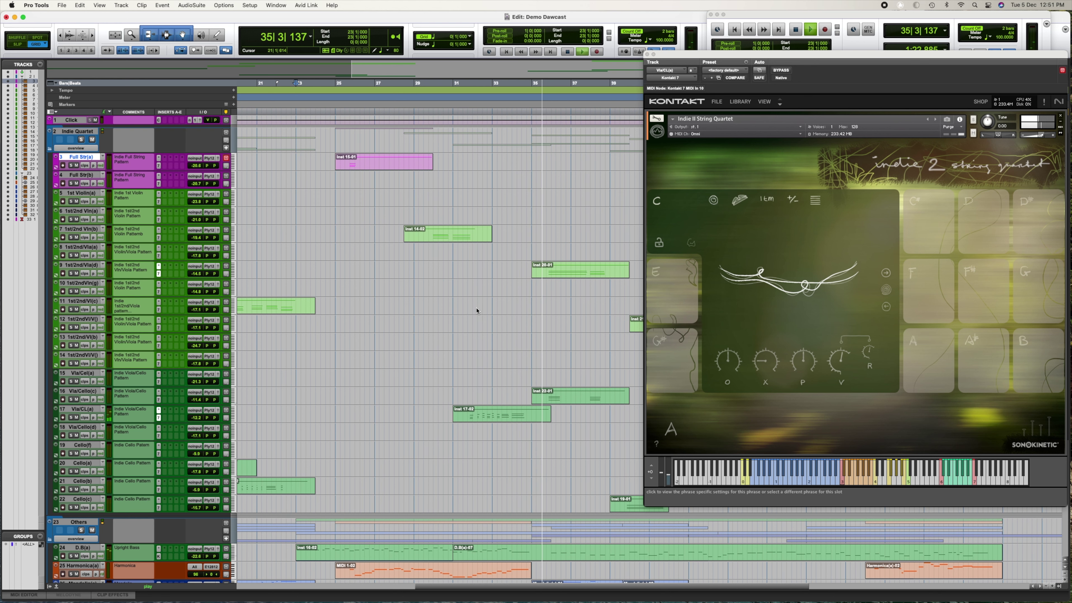
click(802, 256)
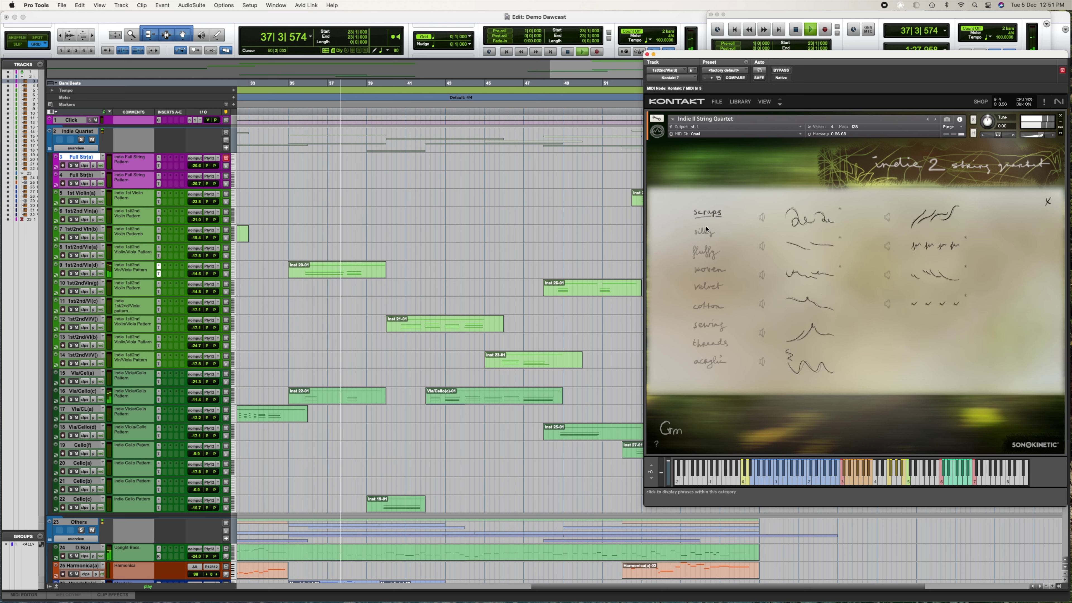
click(704, 253)
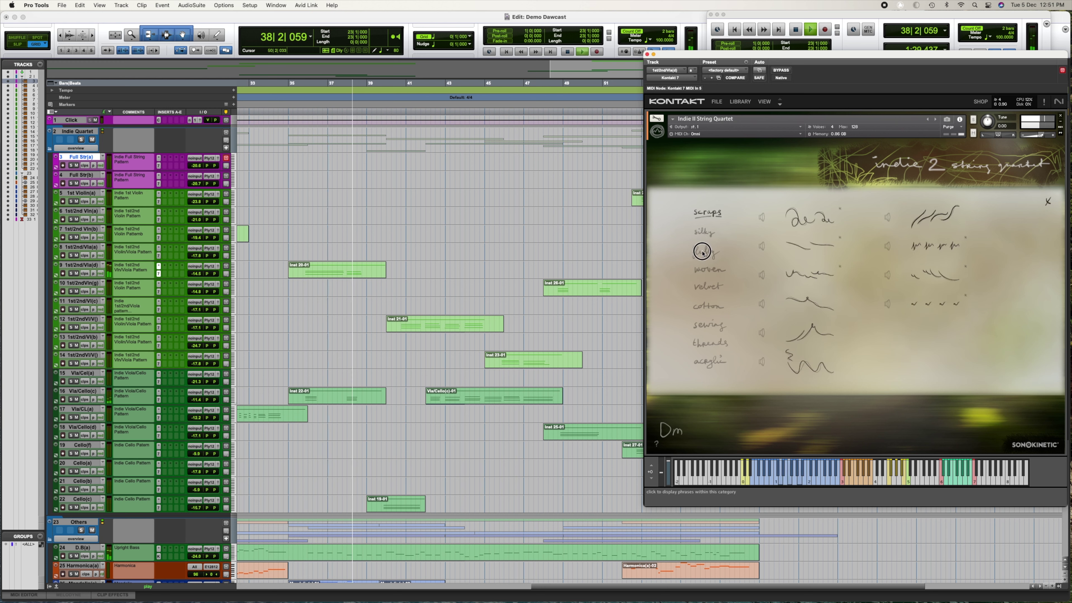
click(702, 270)
click(703, 287)
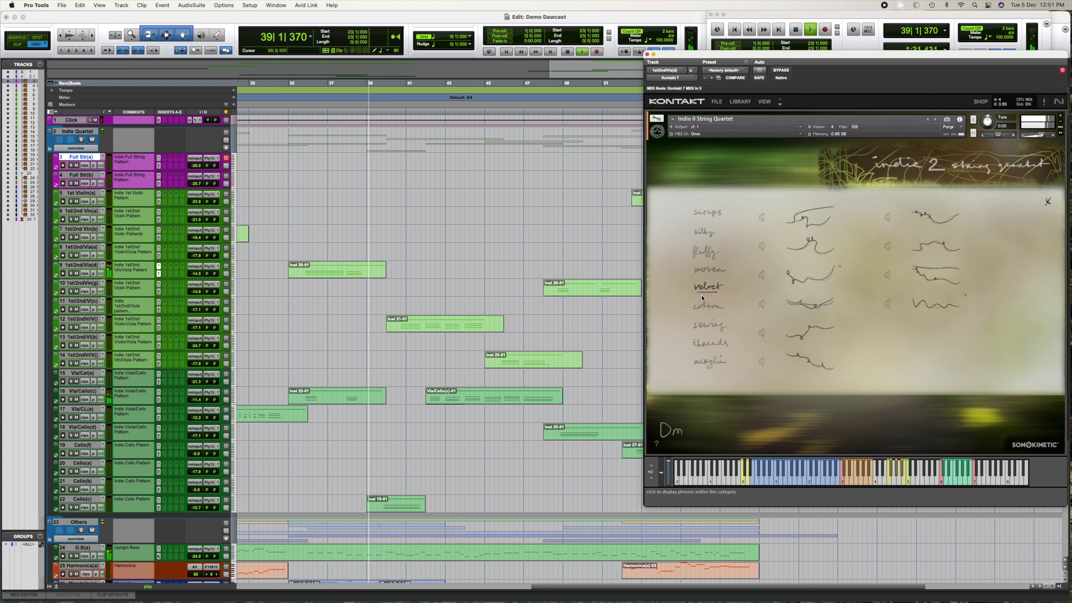
click(704, 309)
click(705, 326)
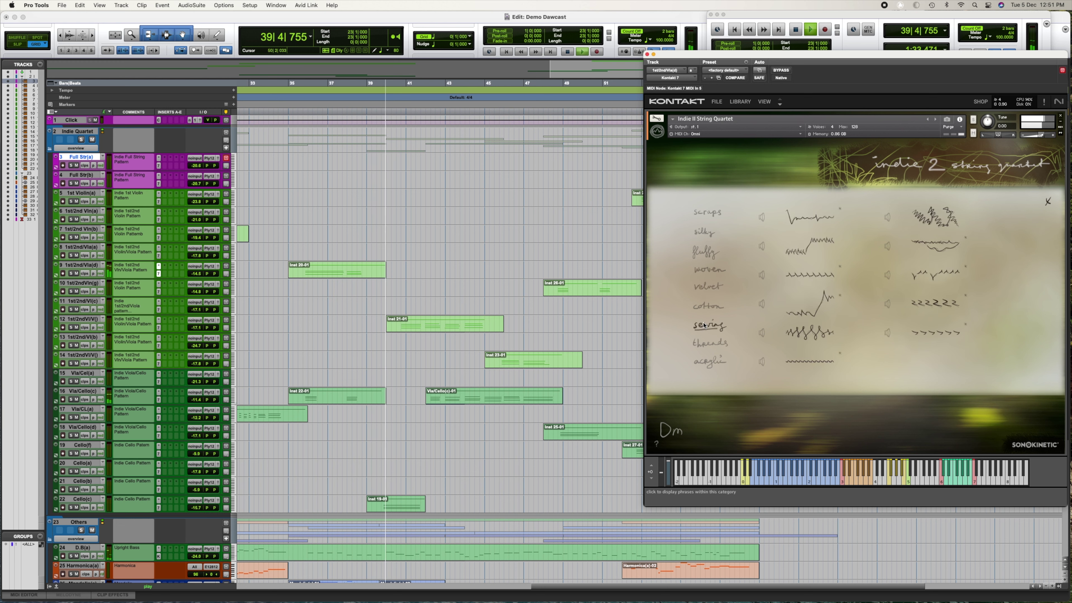
click(704, 345)
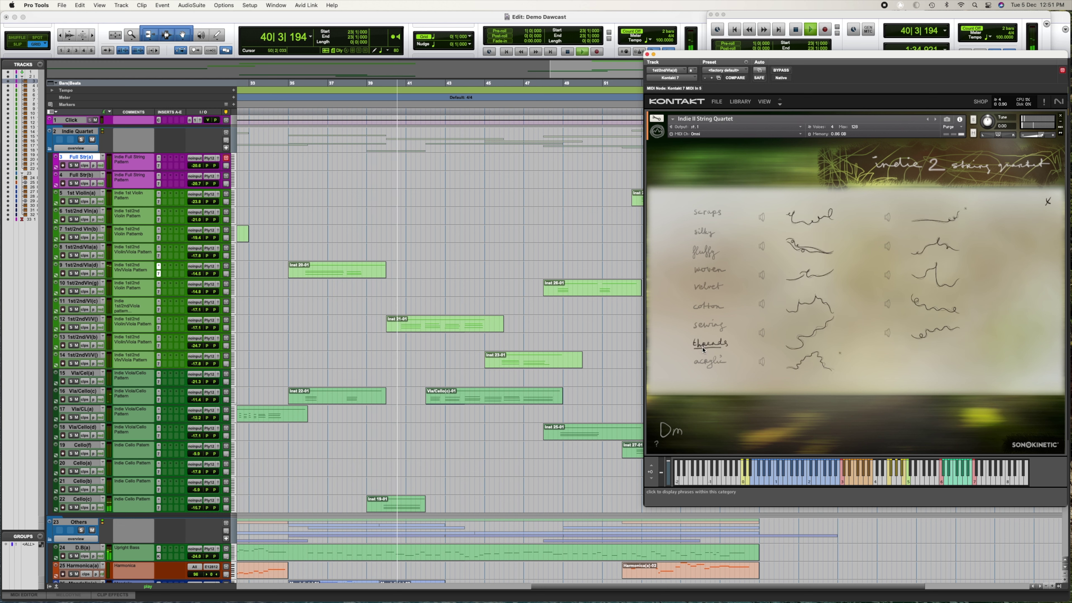
click(708, 363)
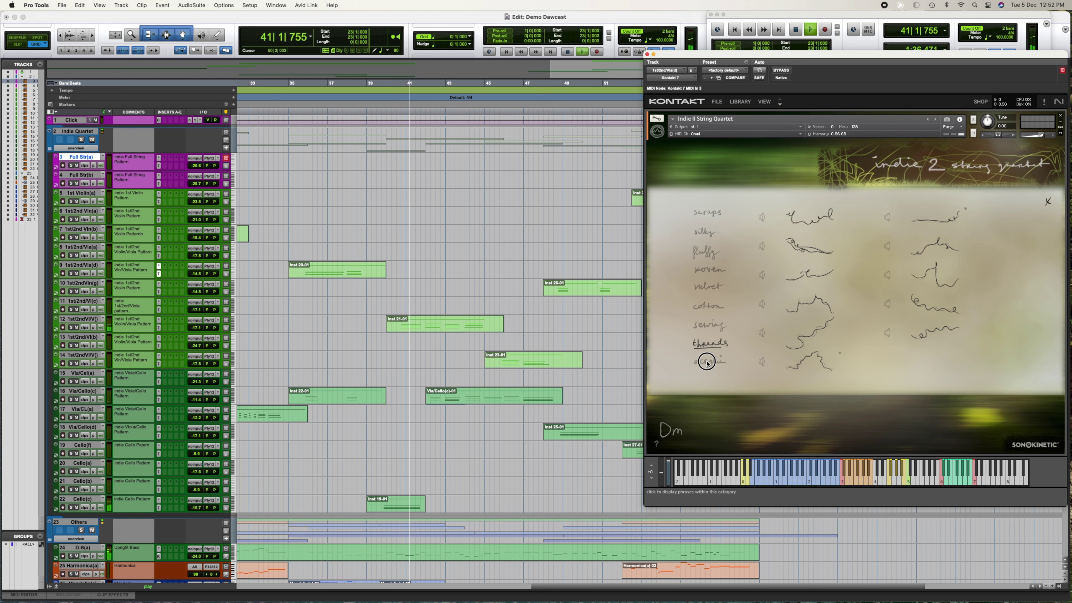
click(1047, 202)
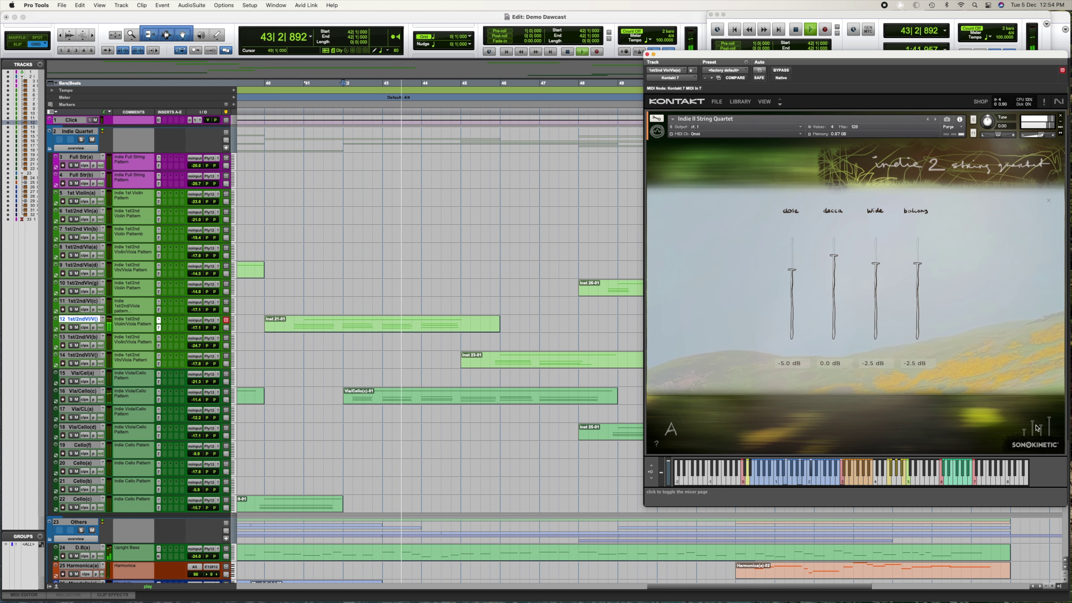
- Close the instrument window showing the microphone mixer and view the score of the track 10 violin phrase
click(713, 199)
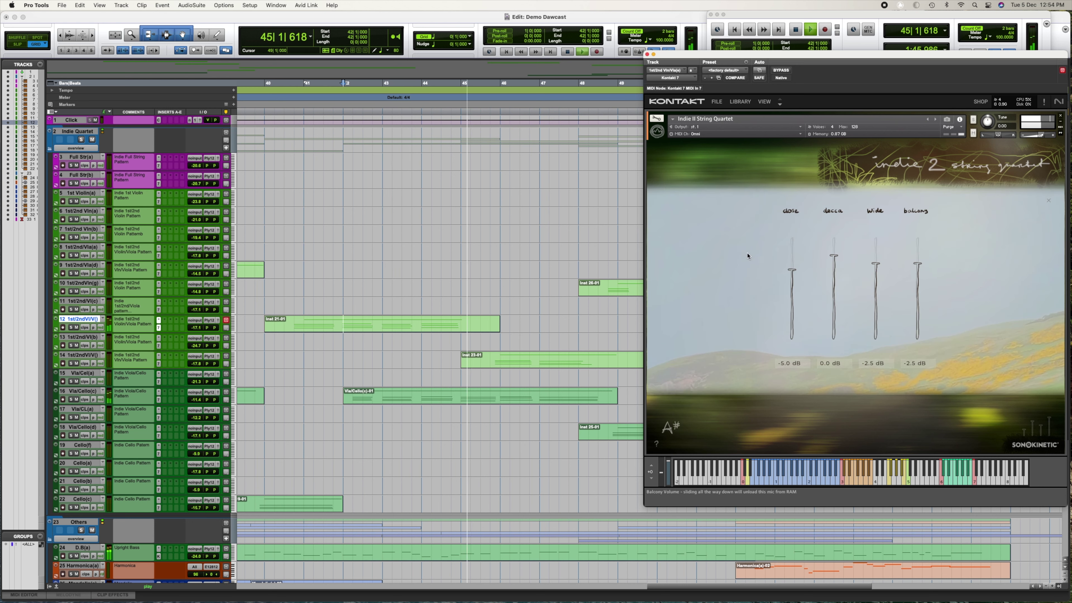
click(647, 55)
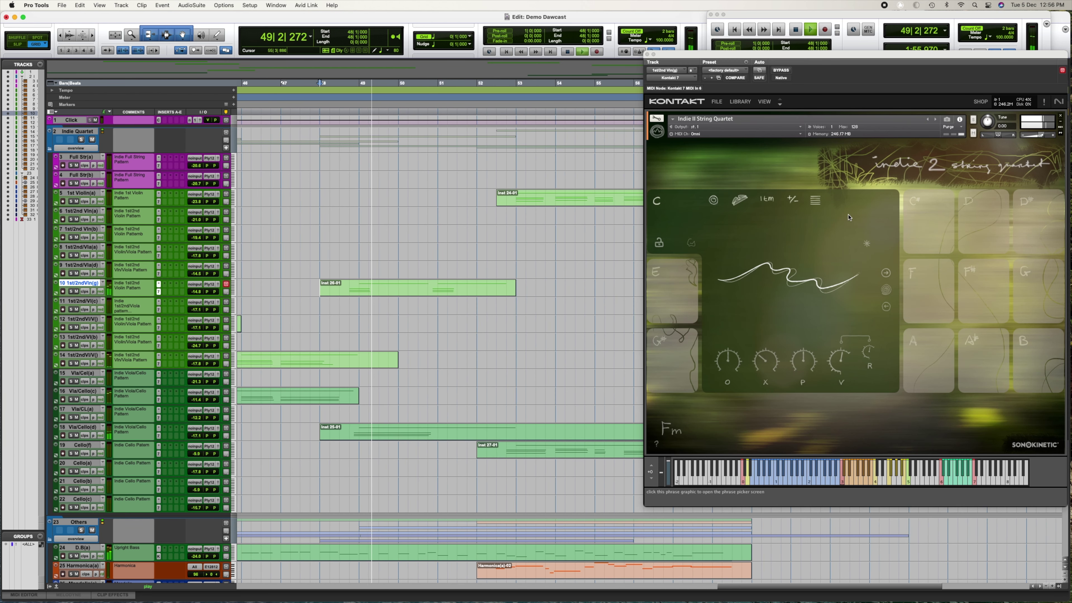
click(816, 201)
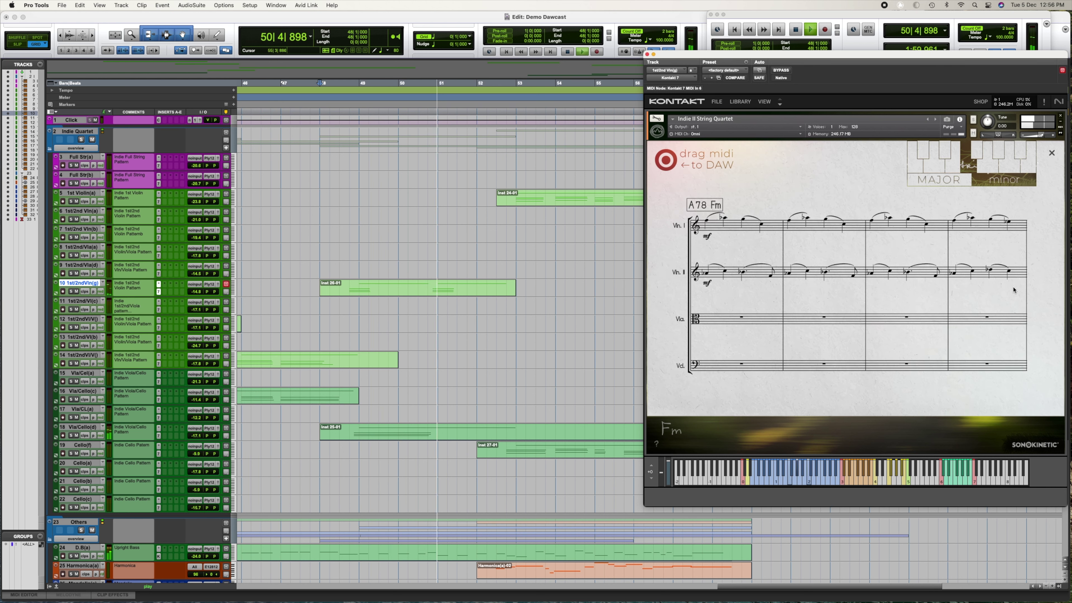
click(1052, 154)
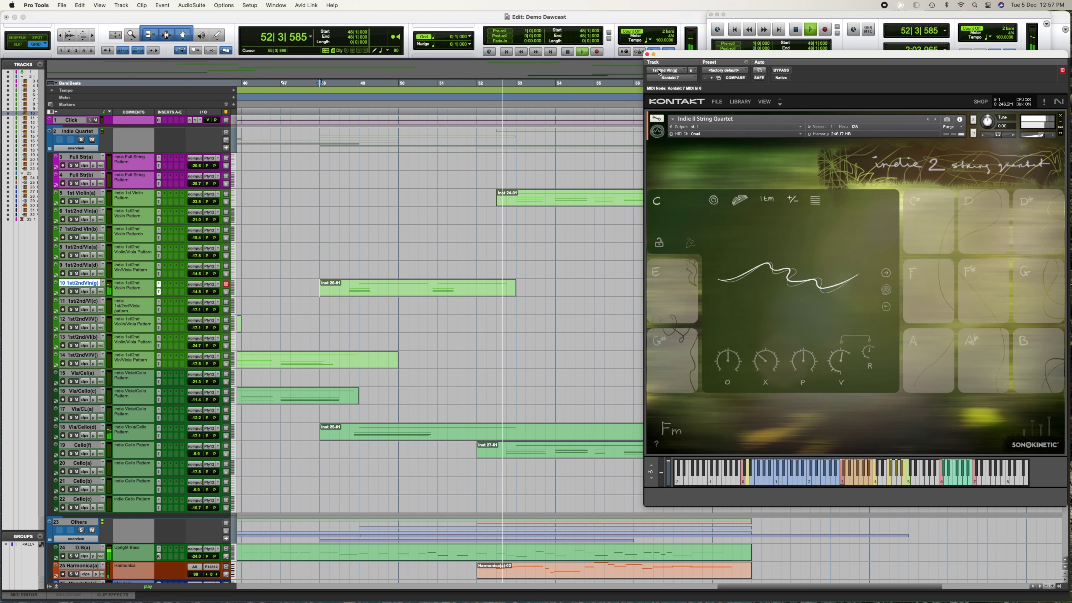
- Open the 1st Violin(a) instrument, view the score of its current phrase, and close the window
click(159, 203)
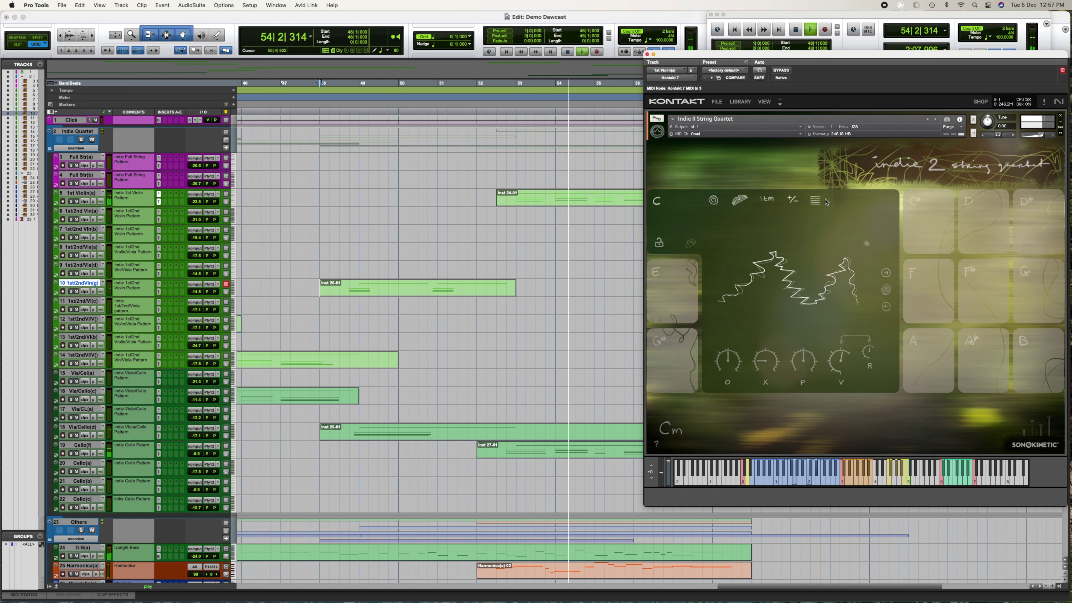
click(815, 201)
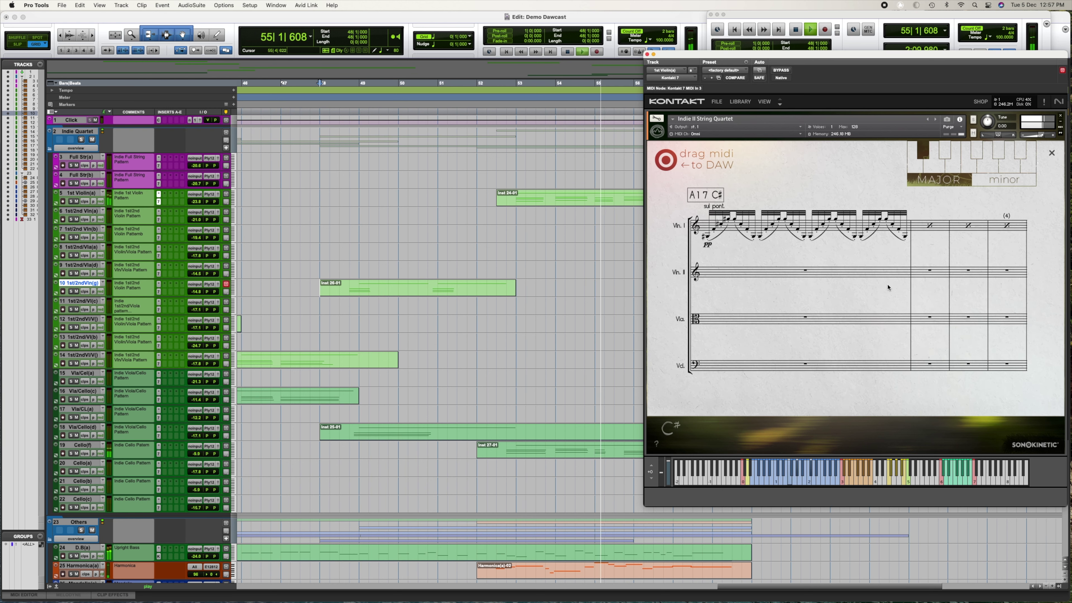
click(819, 466)
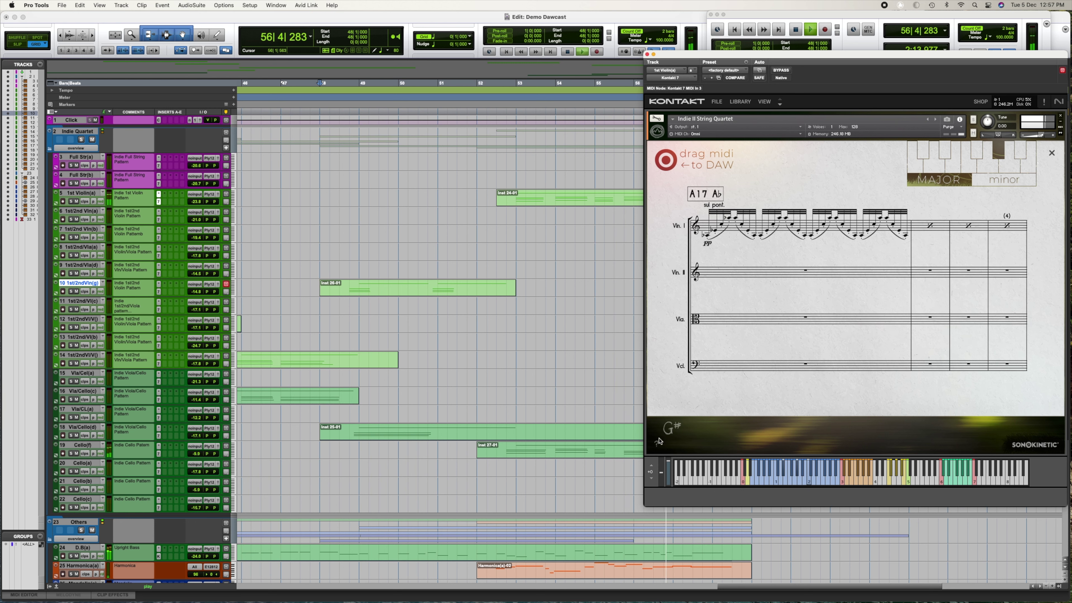
click(648, 55)
- Show the mod wheel automation lane beneath the Vla/Cel(a) track and close the open instrument windows
key(super+bracketleft)
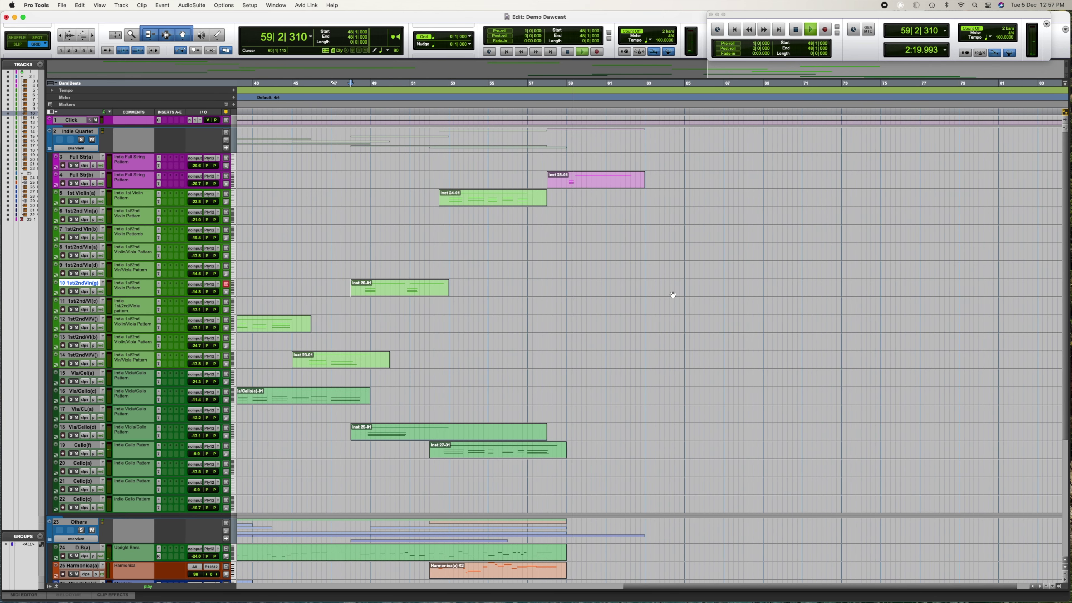
key(super+bracketleft)
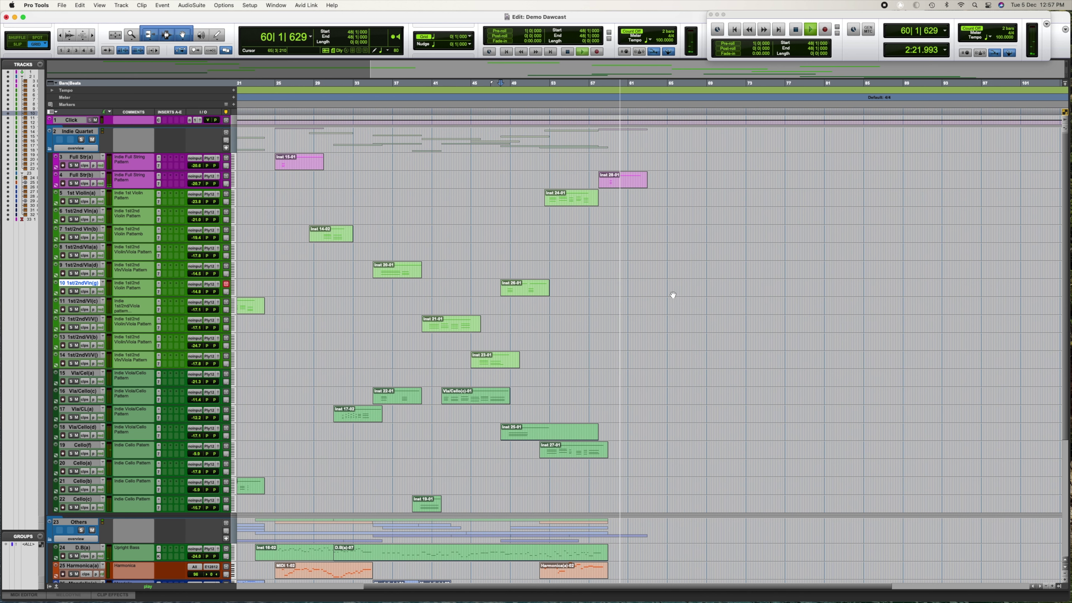
key(super+bracketleft)
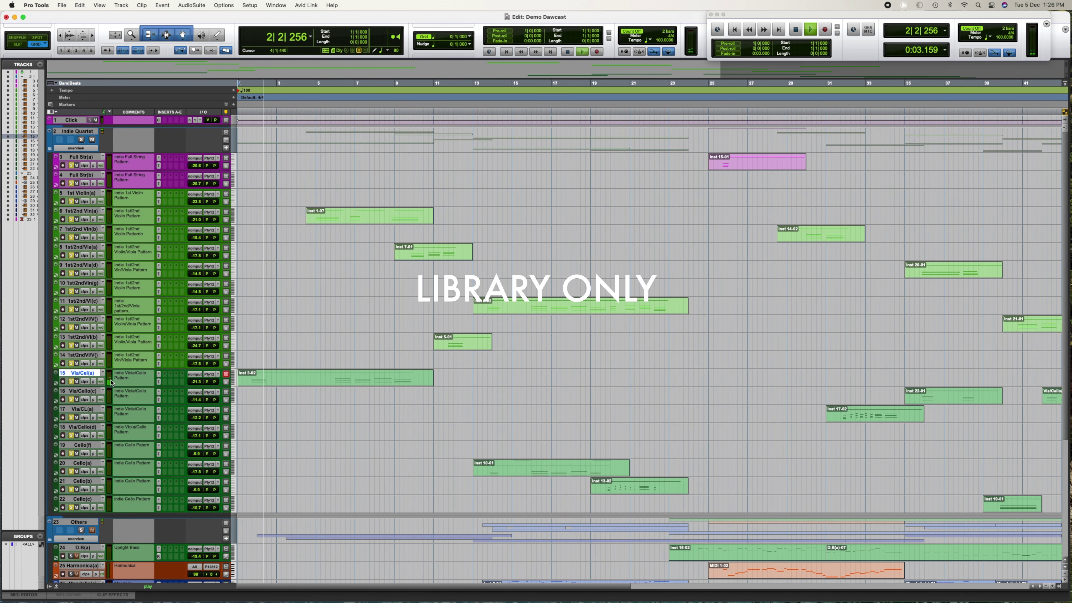
click(56, 385)
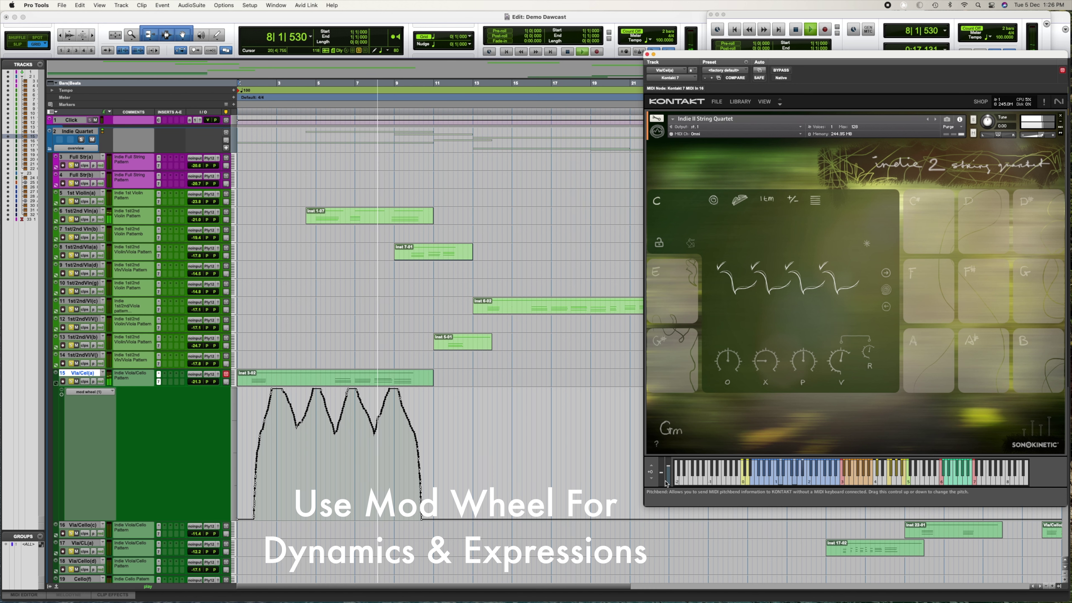
click(647, 55)
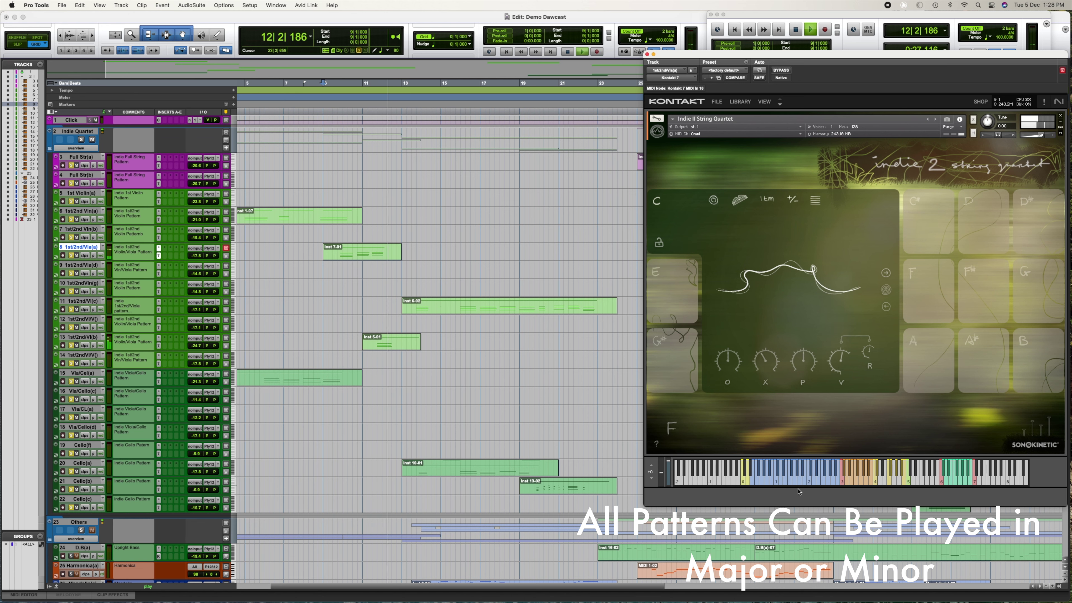
click(647, 55)
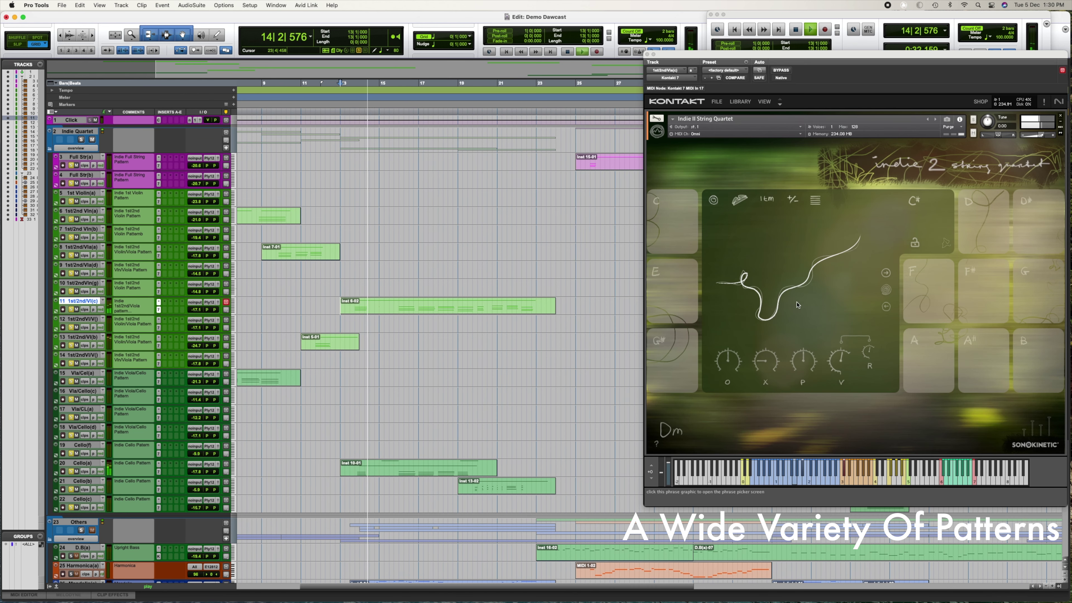
- Open the phrase picker in the track 11 instrument and view the scraps, silky, fluffy, woven and velvet categories
click(709, 209)
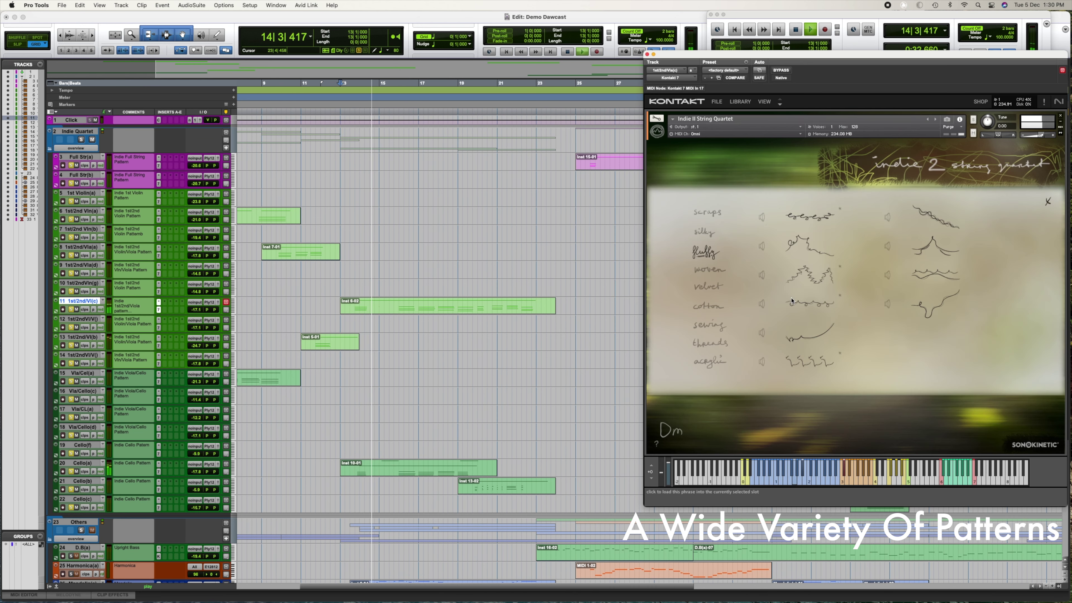
click(708, 213)
click(703, 232)
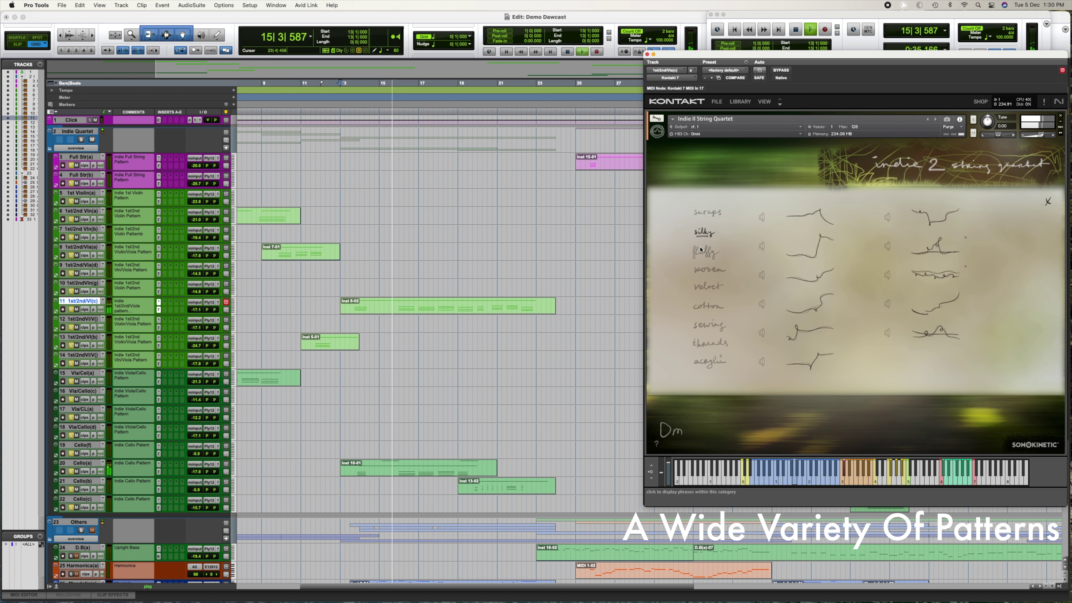
click(700, 255)
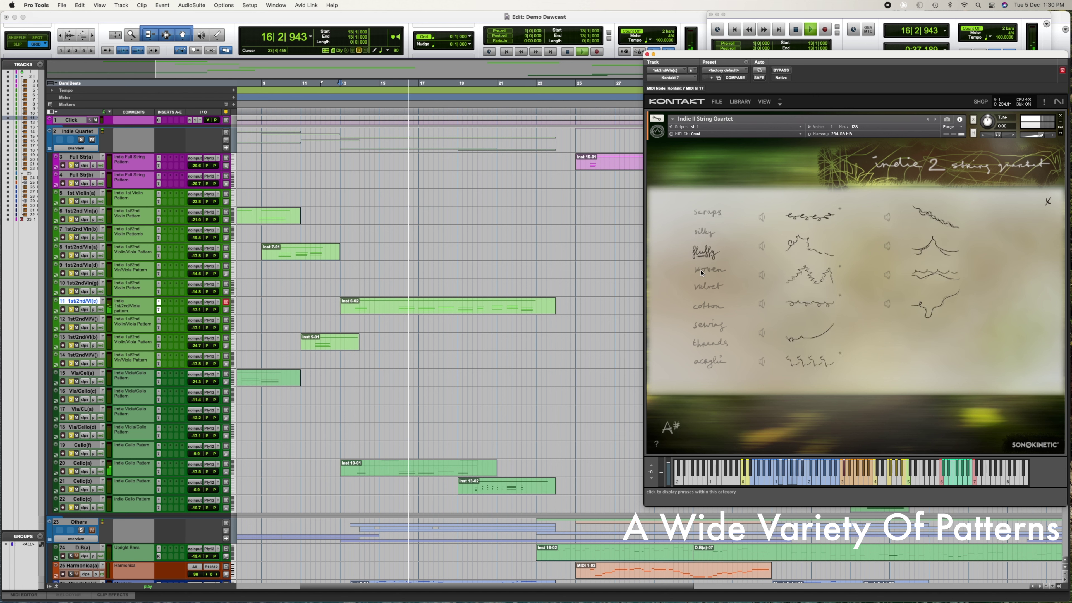
click(702, 271)
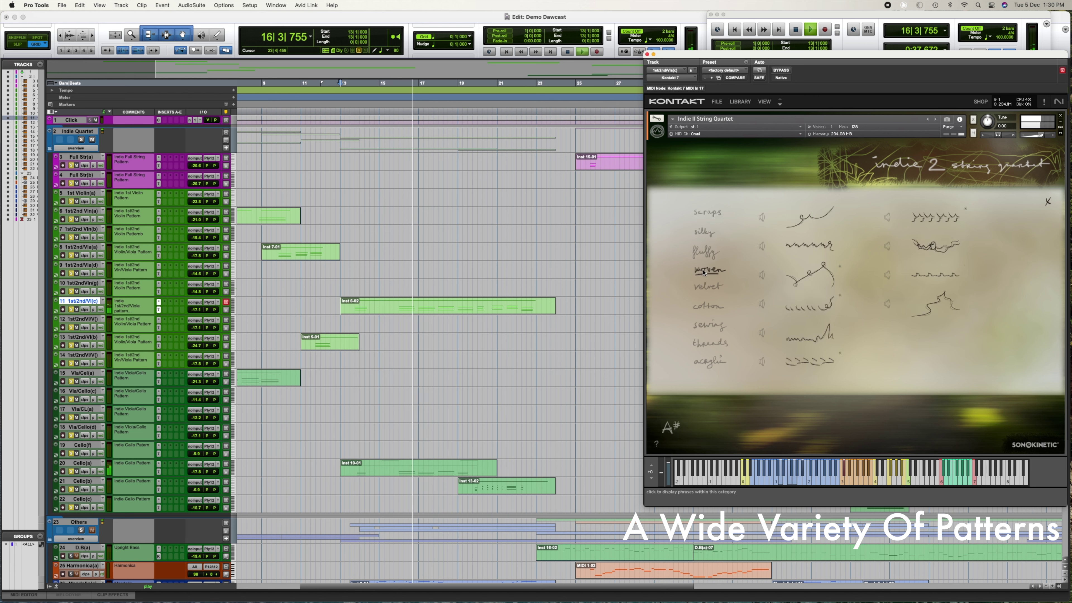
click(703, 291)
- View the cotton, sewing, threads and acrylic phrase categories, and close the picker and the instrument window
click(704, 305)
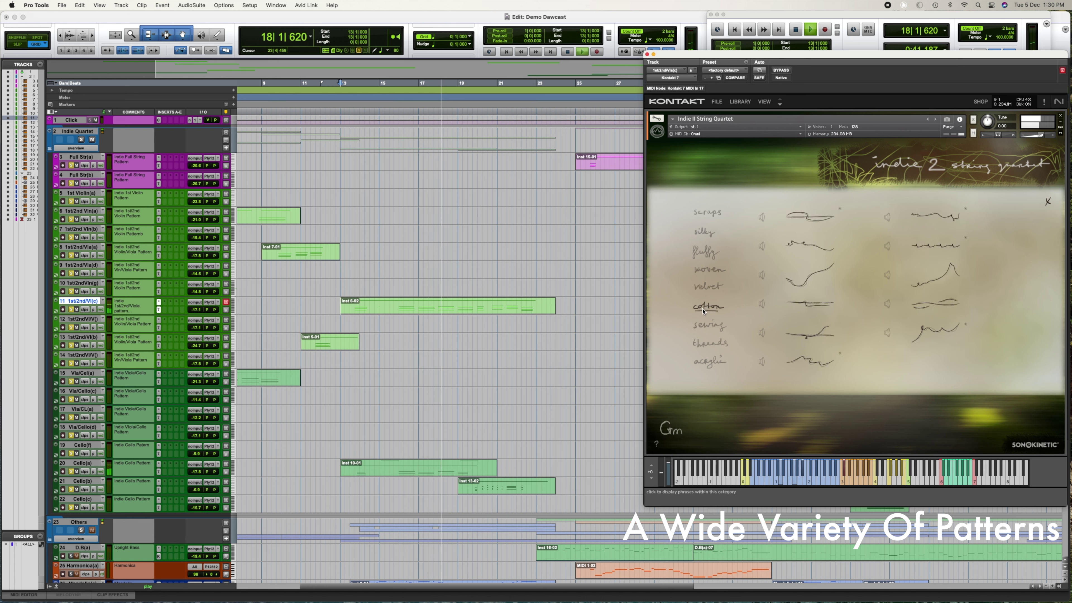
click(705, 326)
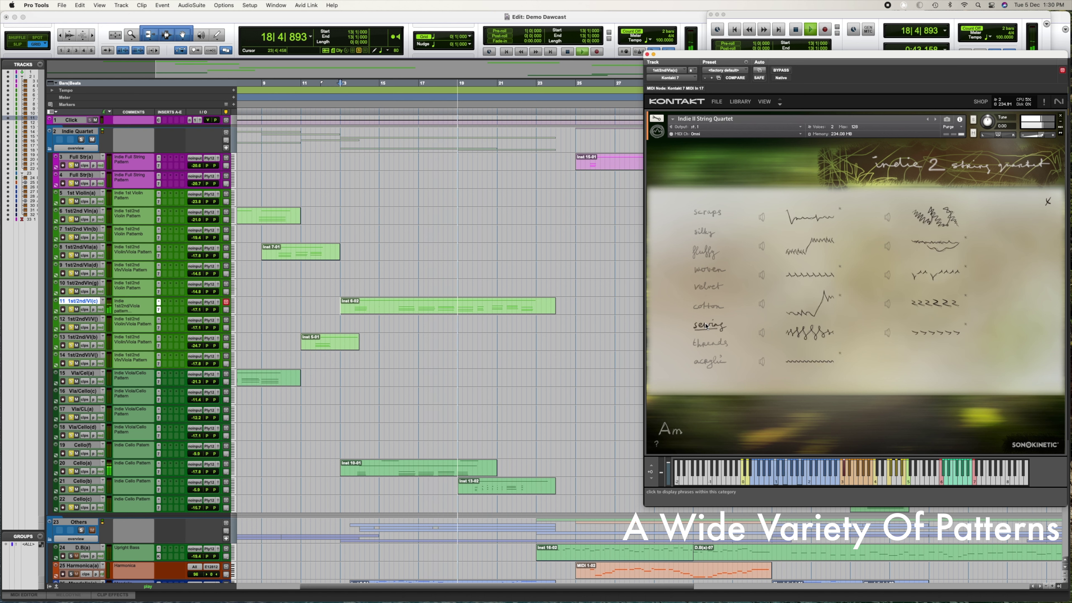
click(711, 344)
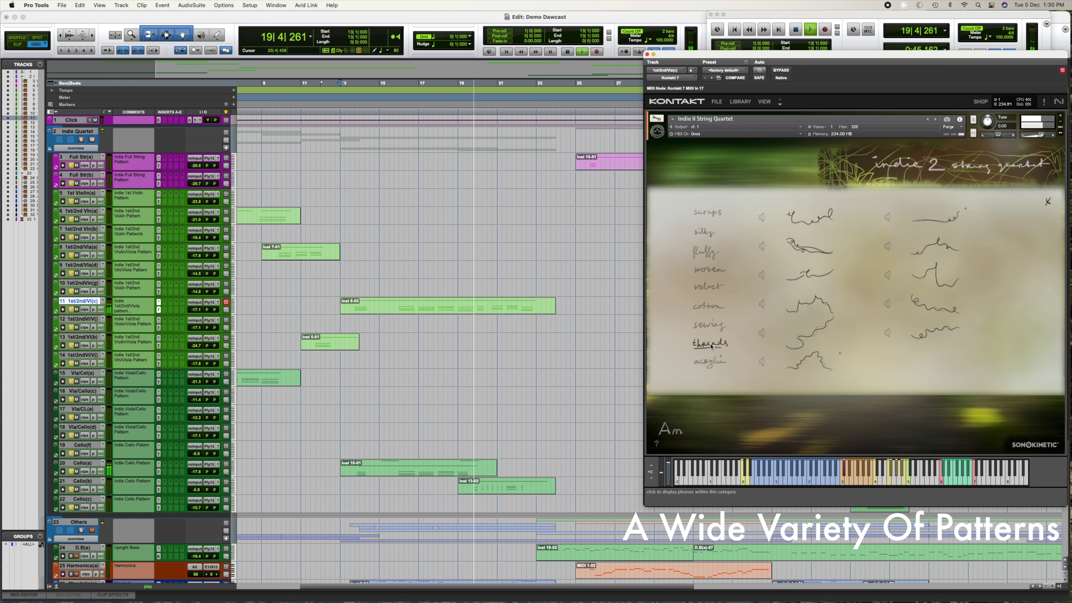
click(712, 362)
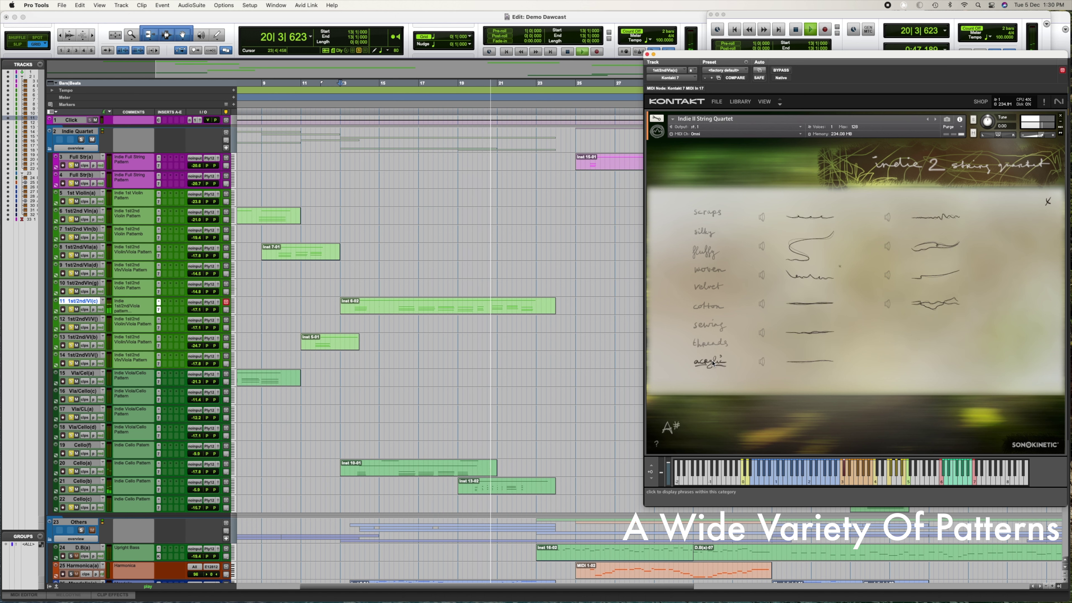
click(1047, 201)
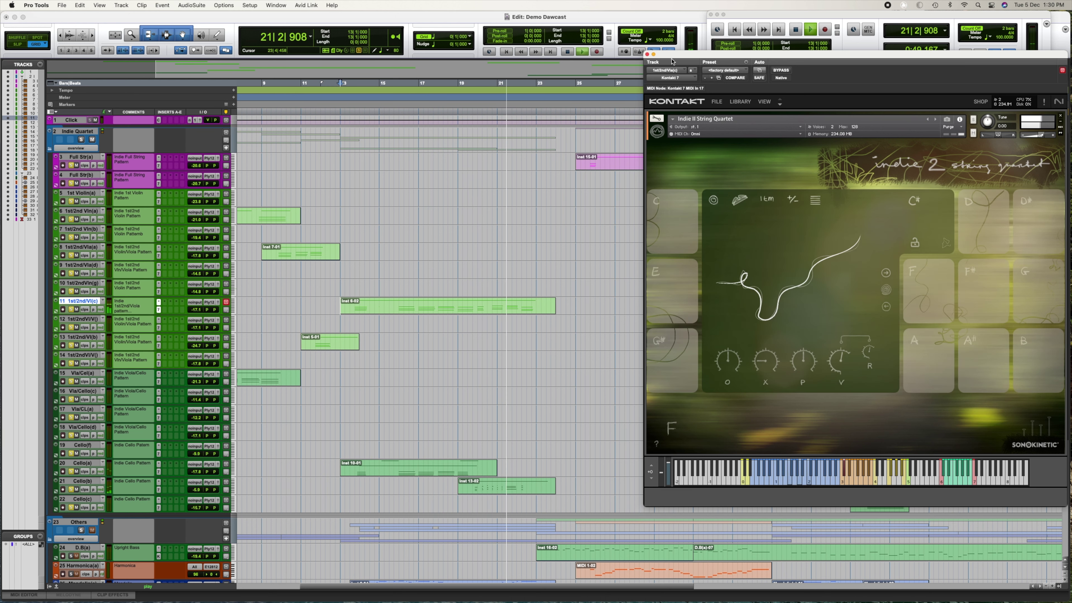
click(647, 54)
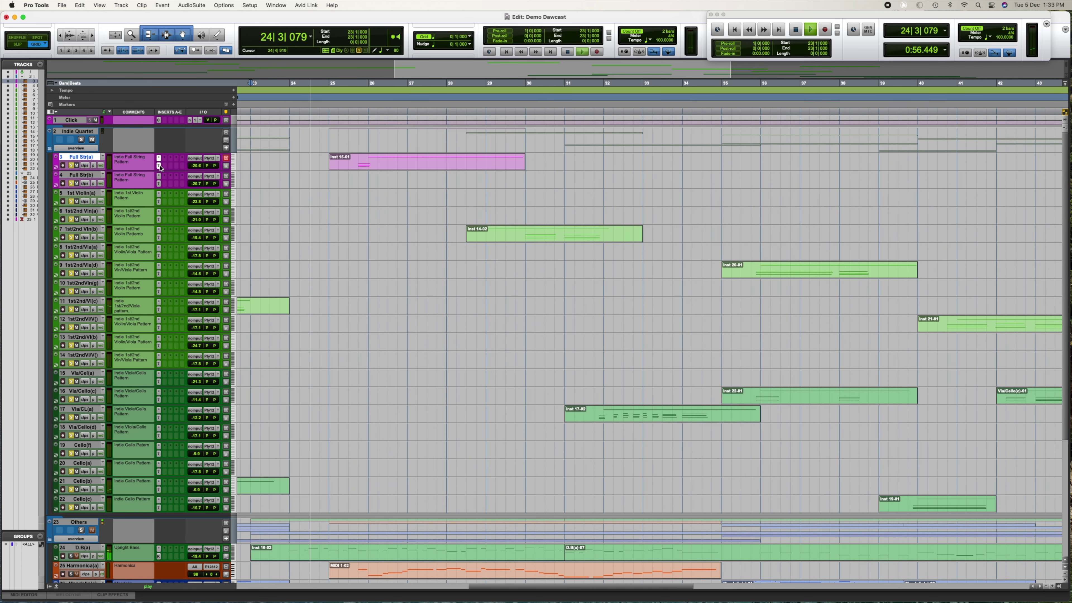
- View the phrase scores in the Full Str(a) and track 7 1st/2nd violin instruments, and close the window
click(159, 165)
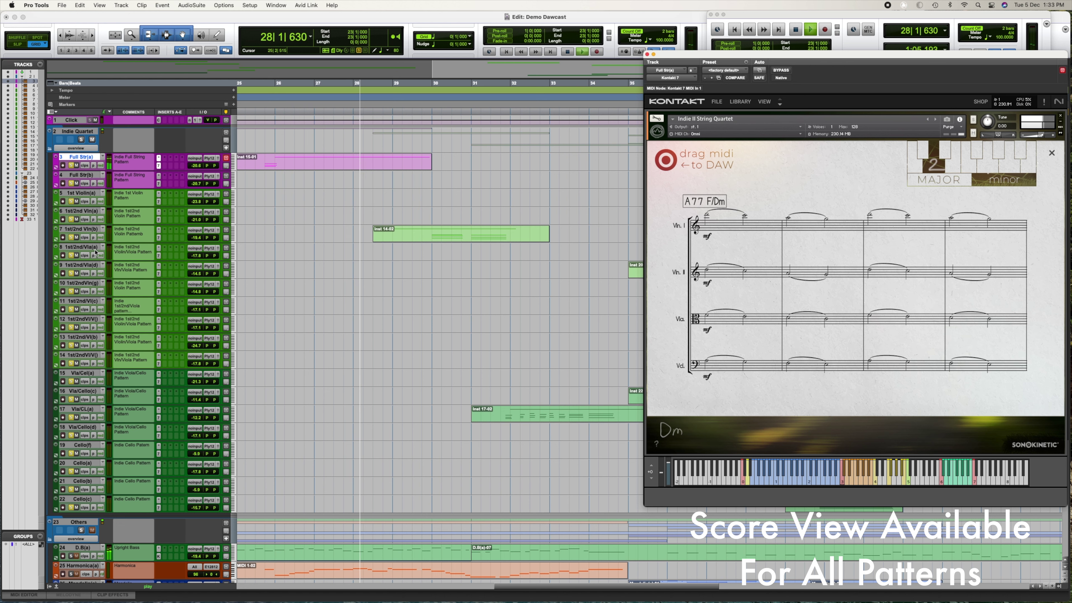
click(160, 238)
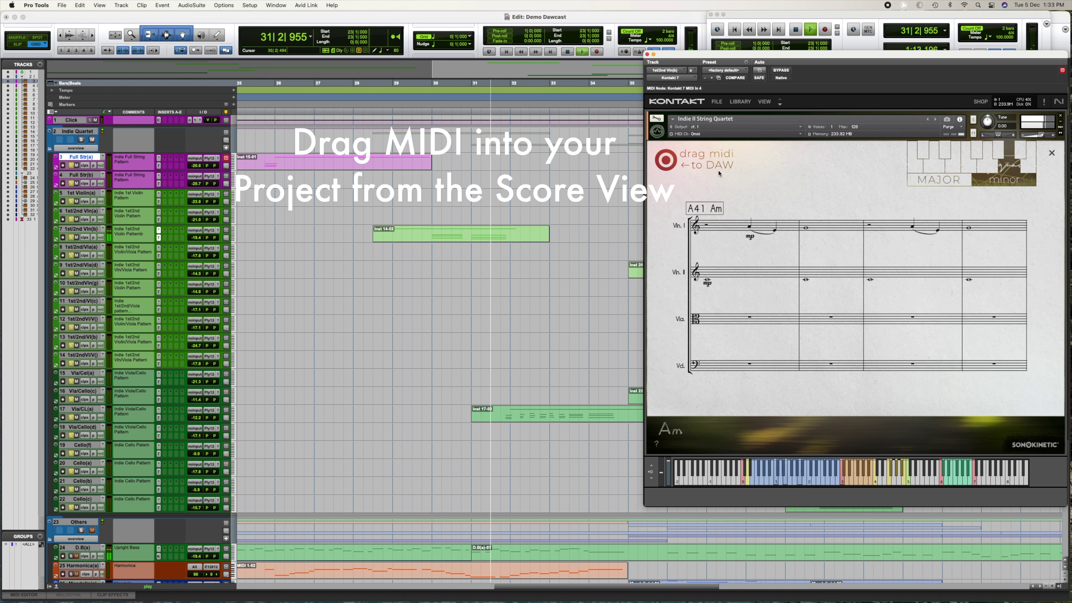
click(648, 55)
- Show the microphone mixer with its four mic positions in the track 9 instrument and close the window
scroll(530, 430, right, 5)
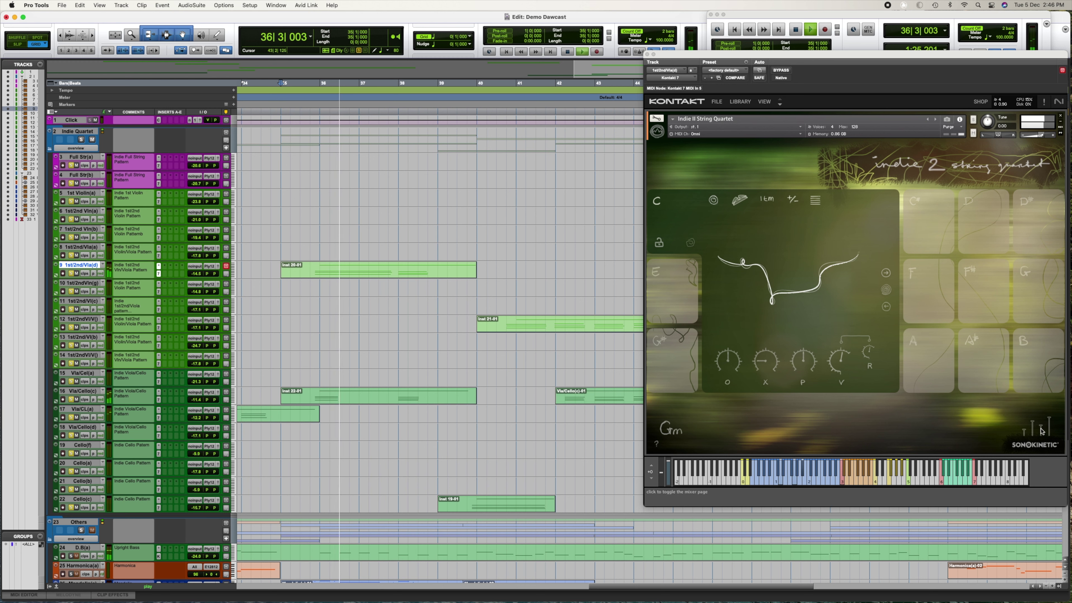
click(866, 366)
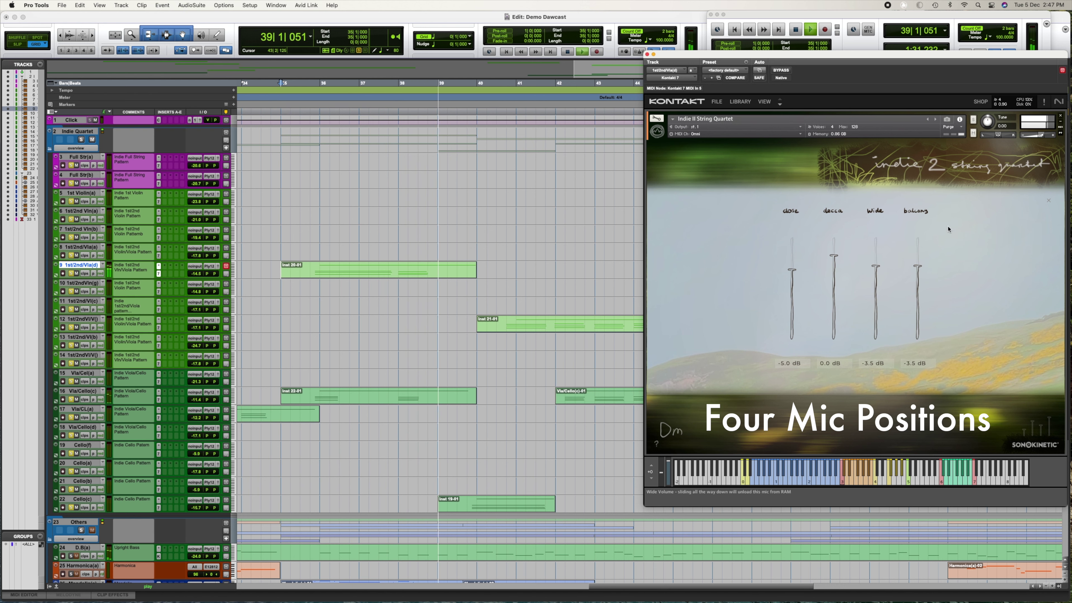
click(646, 54)
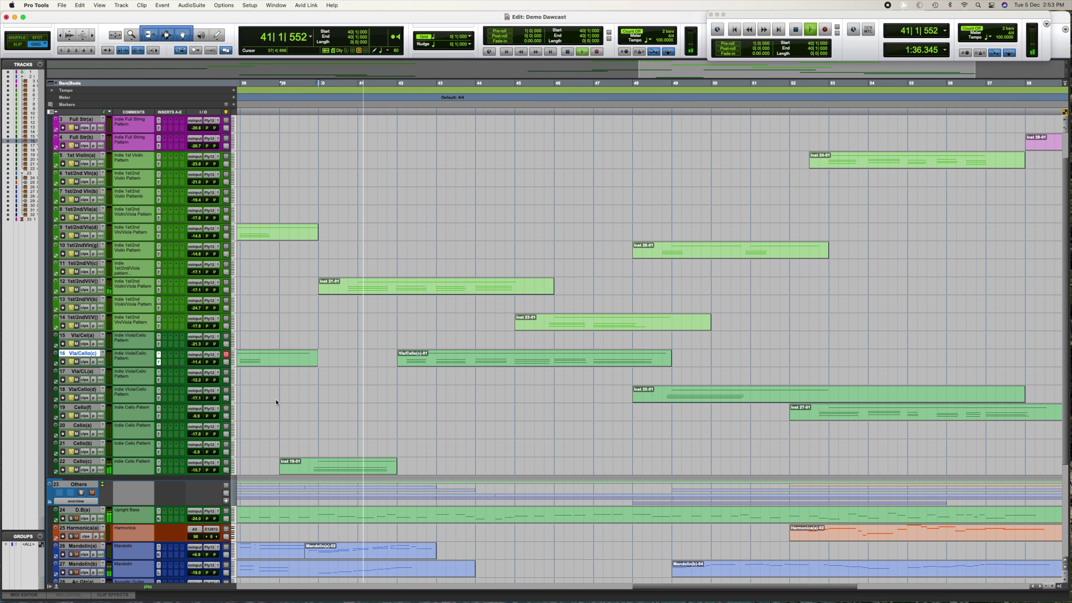
- Open the track 16 Vla/Cello instrument, and close the track 18 Vla/Cello and 1st Violin(a) instrument windows after viewing them
click(159, 355)
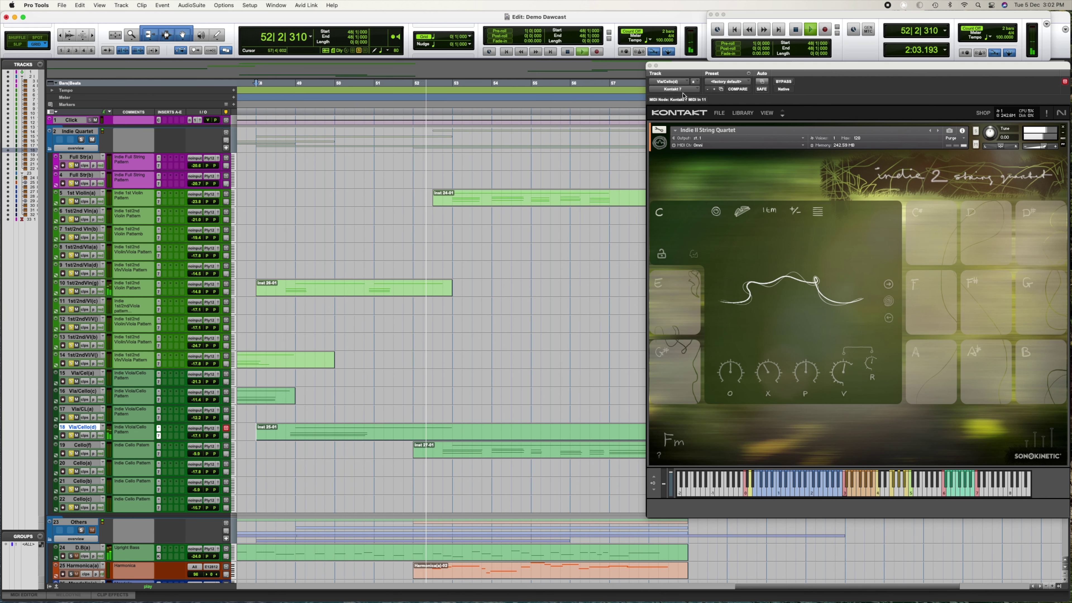
click(650, 65)
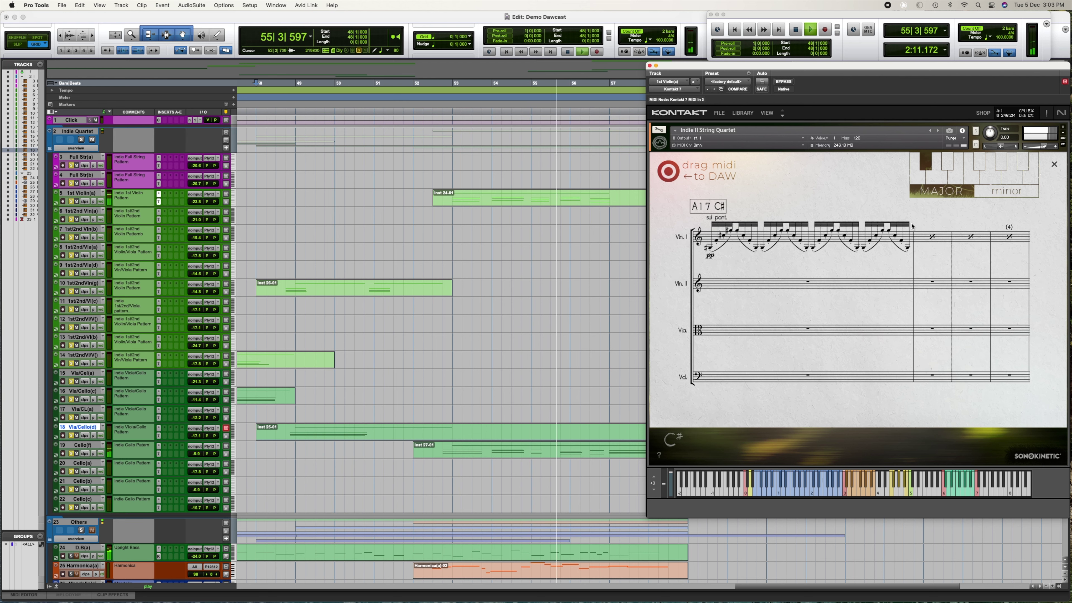
click(650, 66)
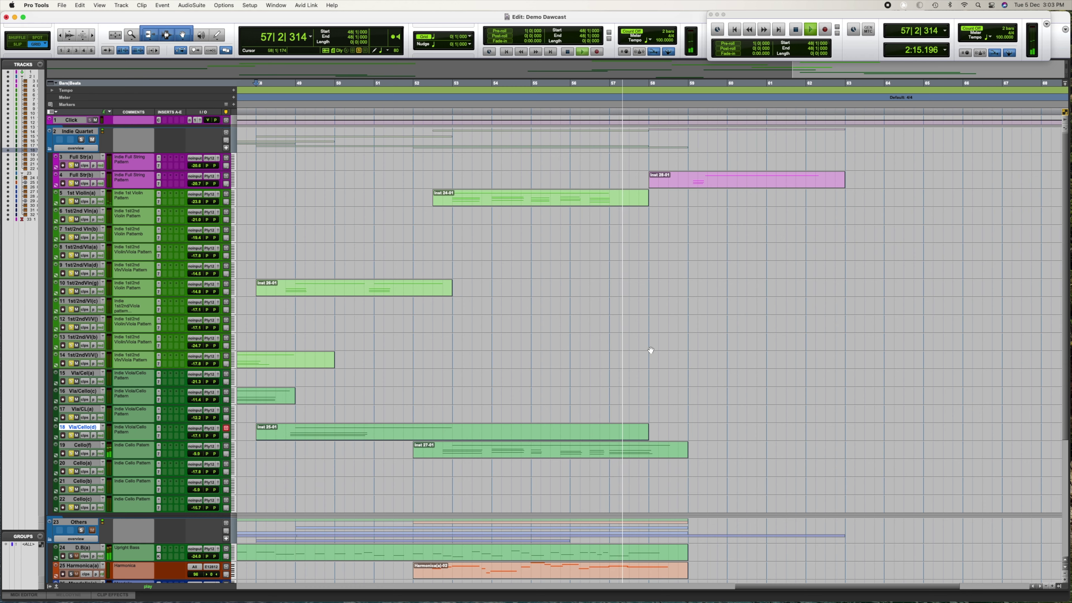
- Zoom out the timeline to show the overall layout of the string quartet clips up to the arrangement's end
scroll(651, 349, right, 5)
alt+scroll(650, 350, down, 1)
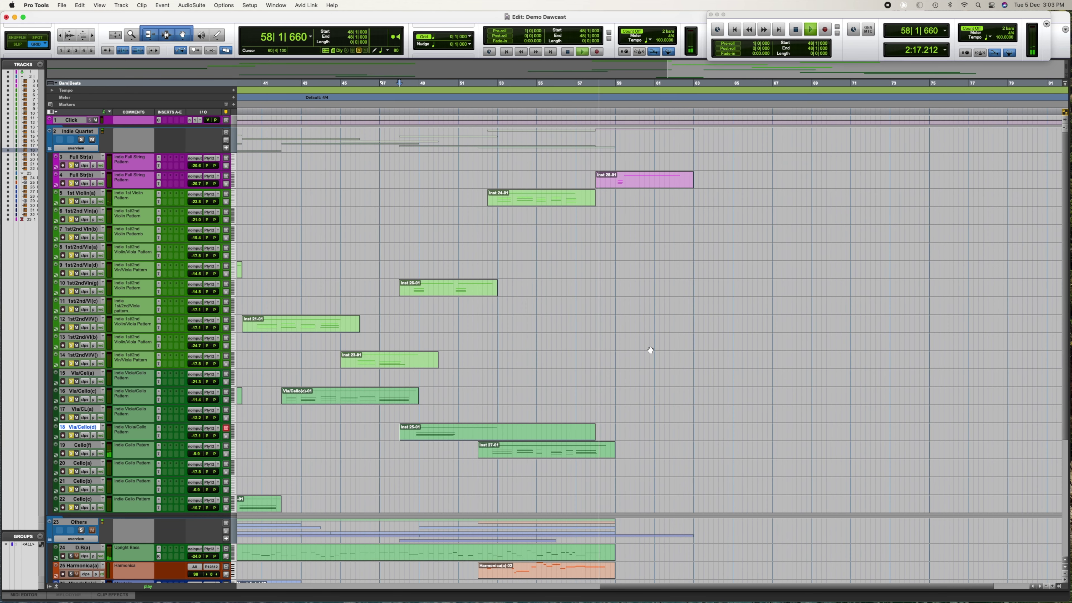
alt+scroll(650, 350, down, 1)
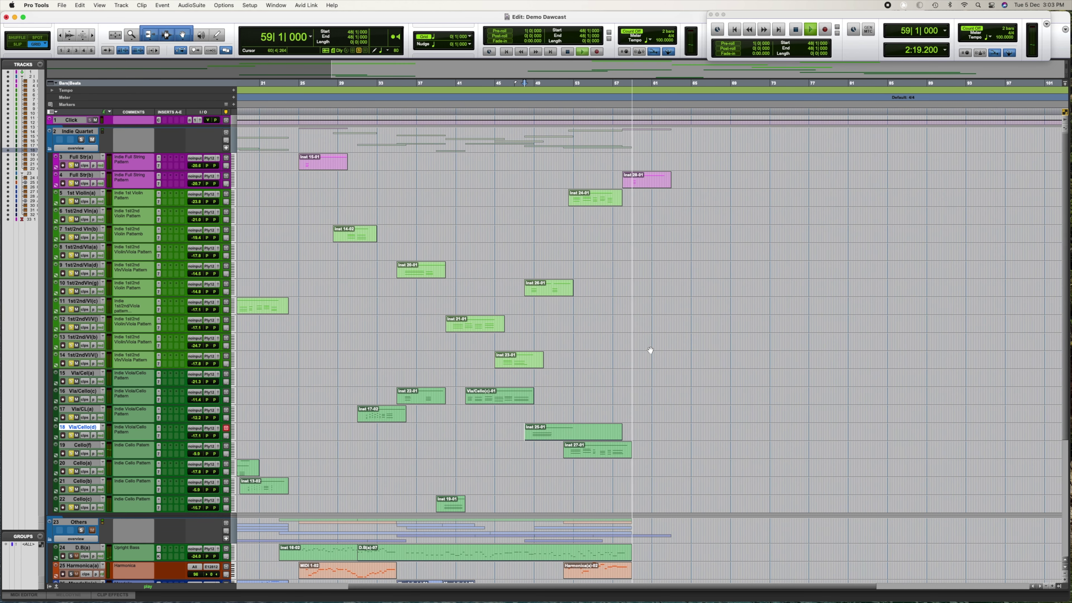